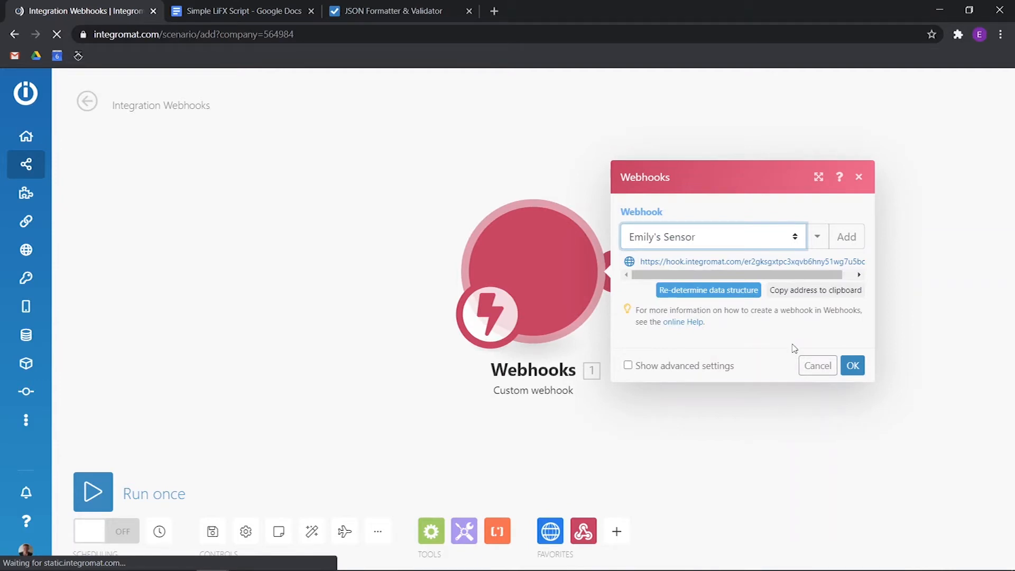
- Confirm the selected custom webhook and connect a Router module after it
left_click(853, 366)
left_click_drag(557, 304, 331, 322)
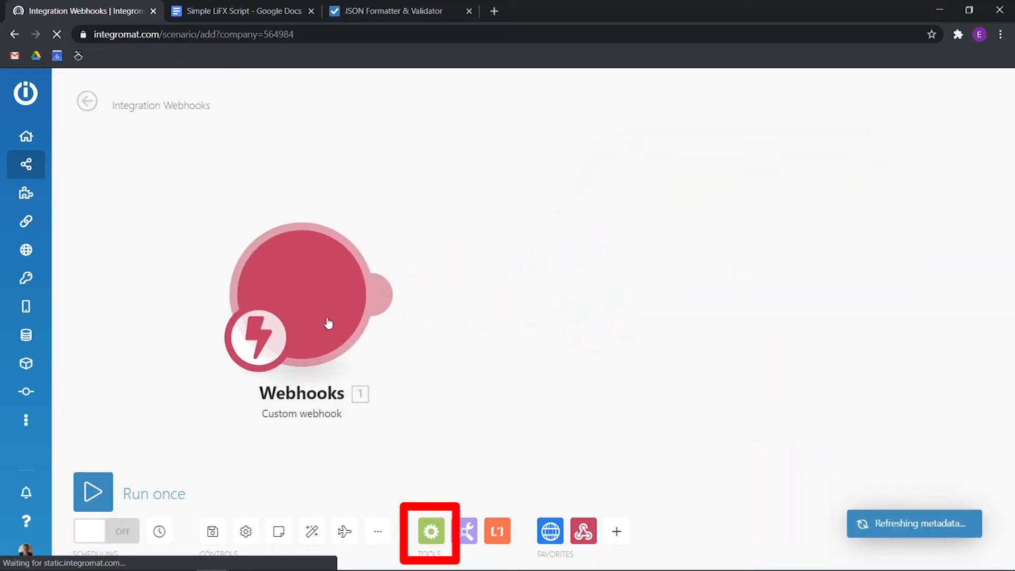
left_click(431, 531)
left_click(470, 274)
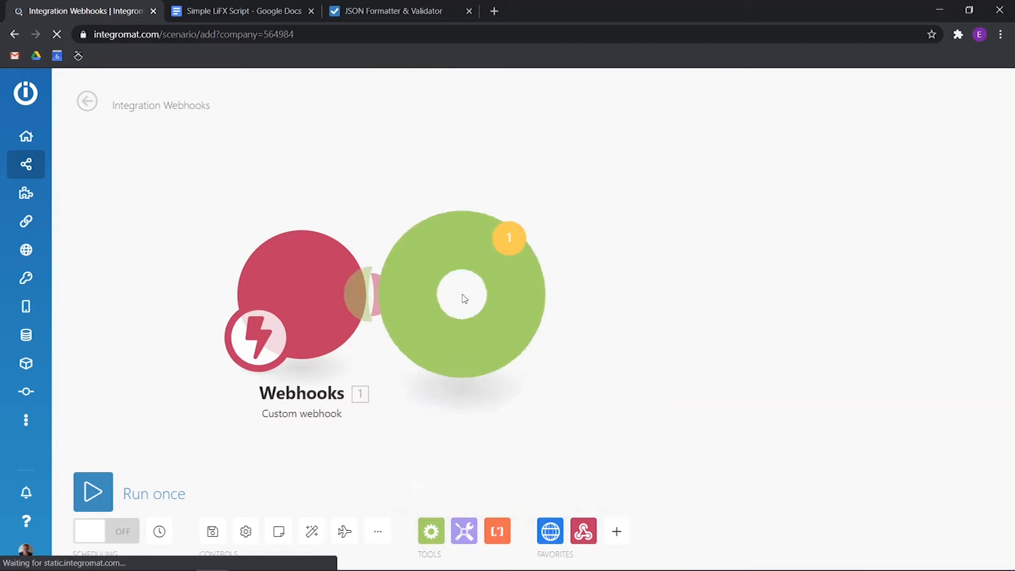
left_click_drag(462, 290, 548, 304)
left_click_drag(680, 313, 562, 317)
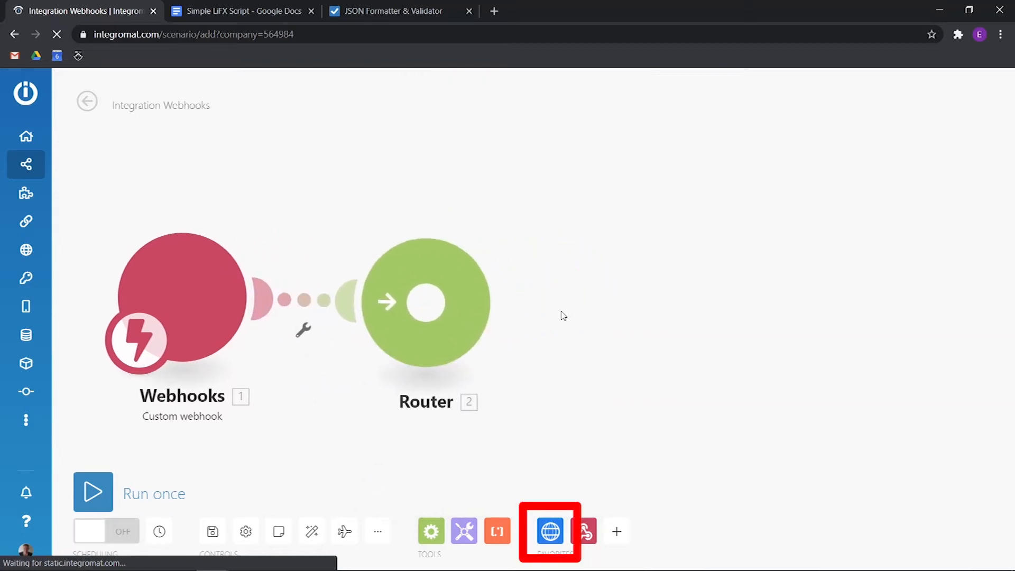
- Add an HTTP "Make a Basic Auth request" module and connect it to the router
left_click(541, 532)
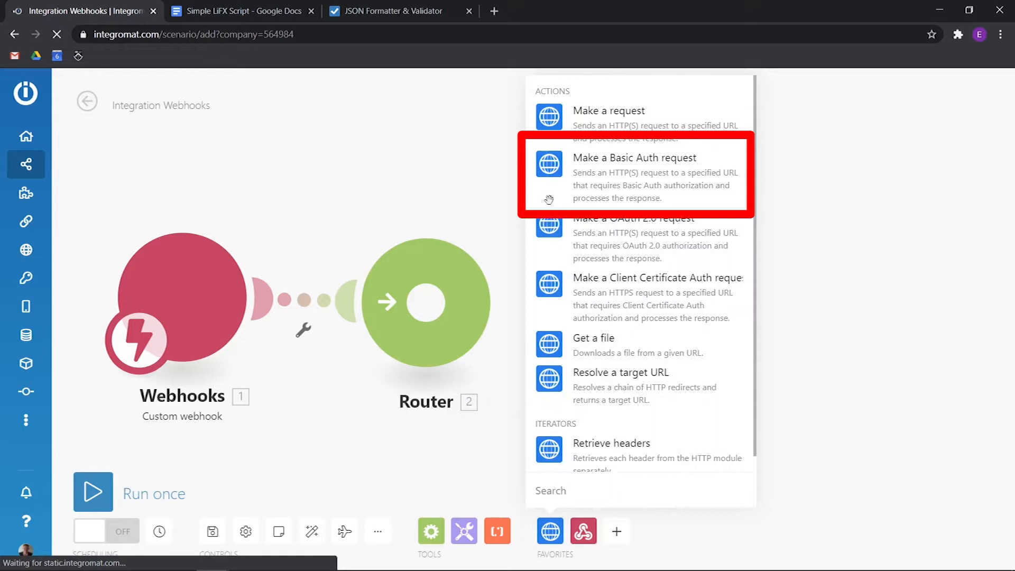
left_click(545, 177)
left_click_drag(545, 188, 637, 208)
left_click(637, 208)
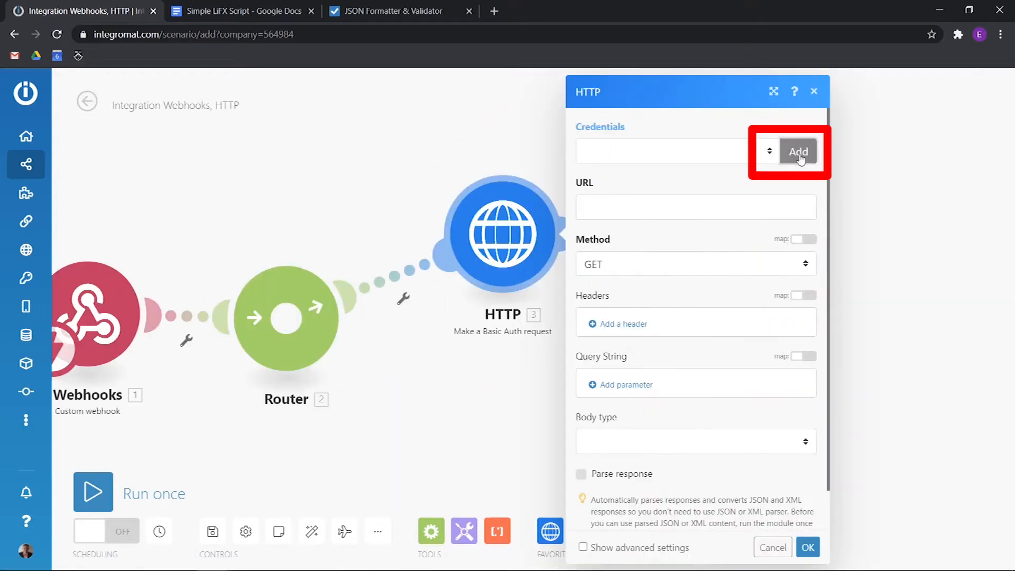
left_click(800, 153)
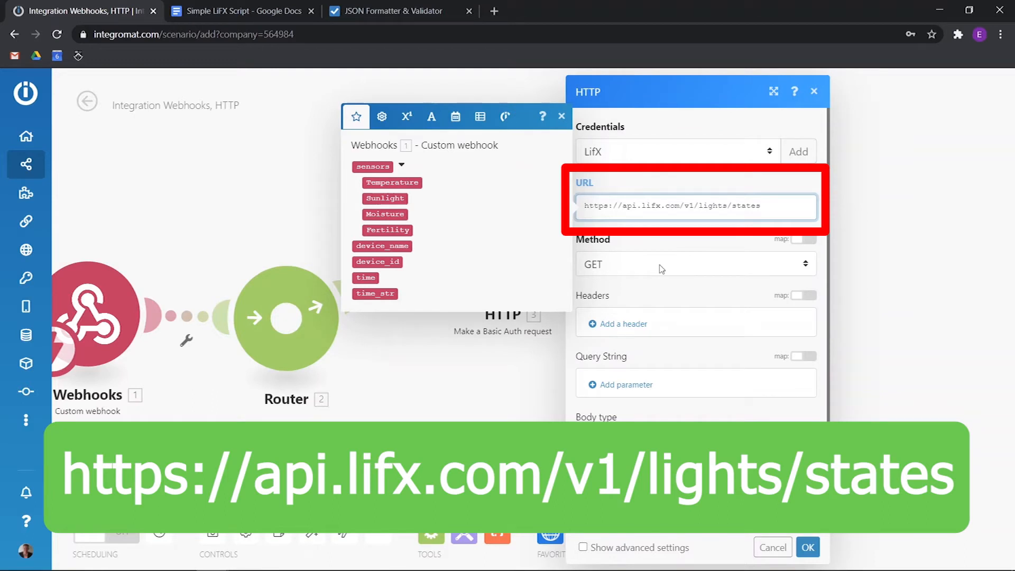
left_click(662, 270)
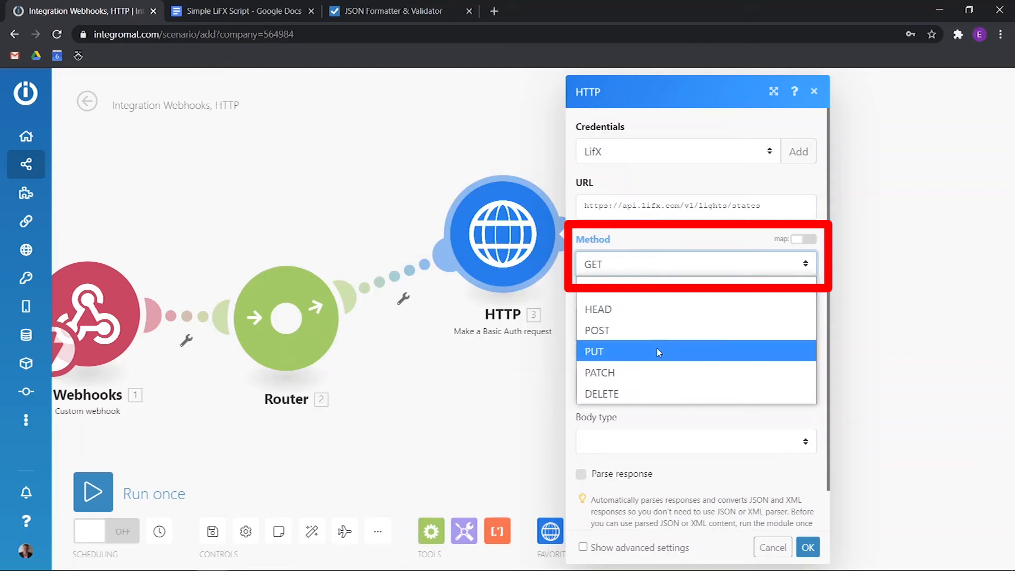
left_click(657, 347)
- Give the request a Raw body of type JSON (application/json) defining light states for zones 0-9 blue, 10-19 green and 20-29 red at brightness 0.5
scroll(666, 429, "down", 1)
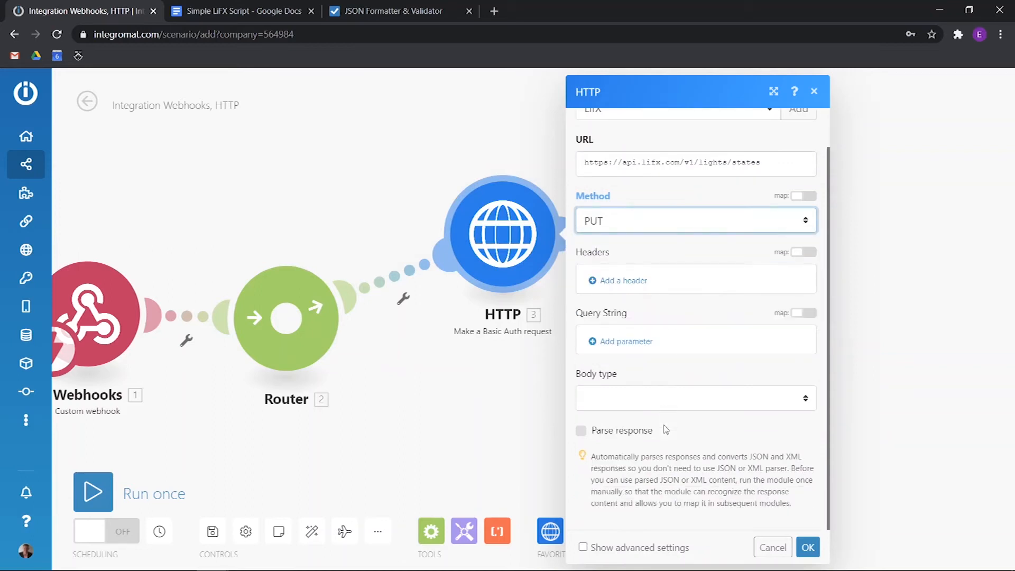
left_click(685, 398)
left_click(680, 445)
scroll(680, 449, "down", 3)
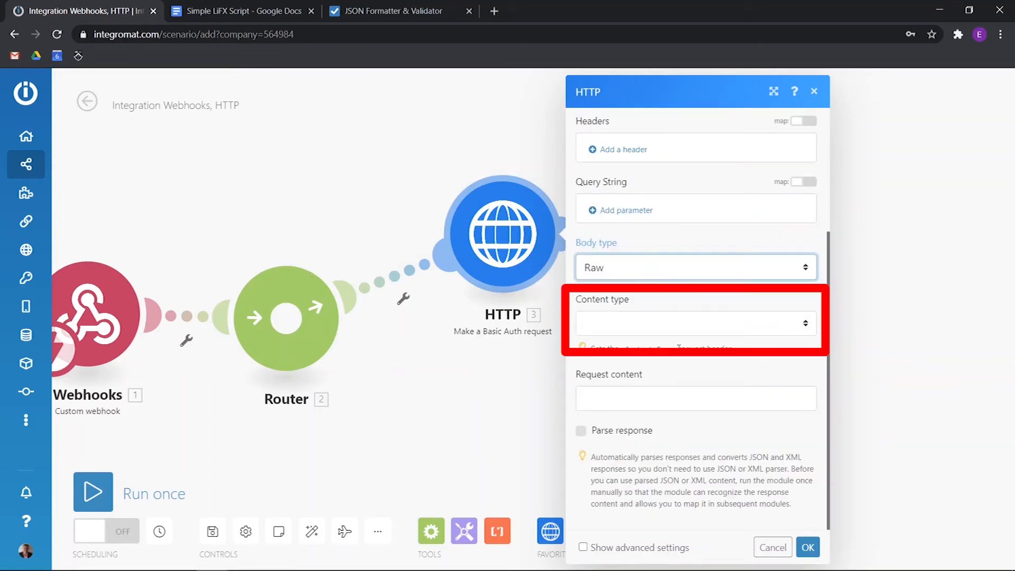
left_click(669, 340)
left_click(664, 387)
type("{    \"states\":[       {          \"selector\":\"all|0-9\",          \"color\":\"blue\",          \"brightness\":0.5       },       {          \"selector\":\"all|10-19\",          \"color\":\"green\",          \"brightness\":0.5       },       {          \"selector\":\"all|20-29\",          \"color\":\"red\",          \"brightness\":0.5       }    ],    \"defaults\":{       \"duration\":10,       \"power\":\"on\"    },    \"fast\":true }")
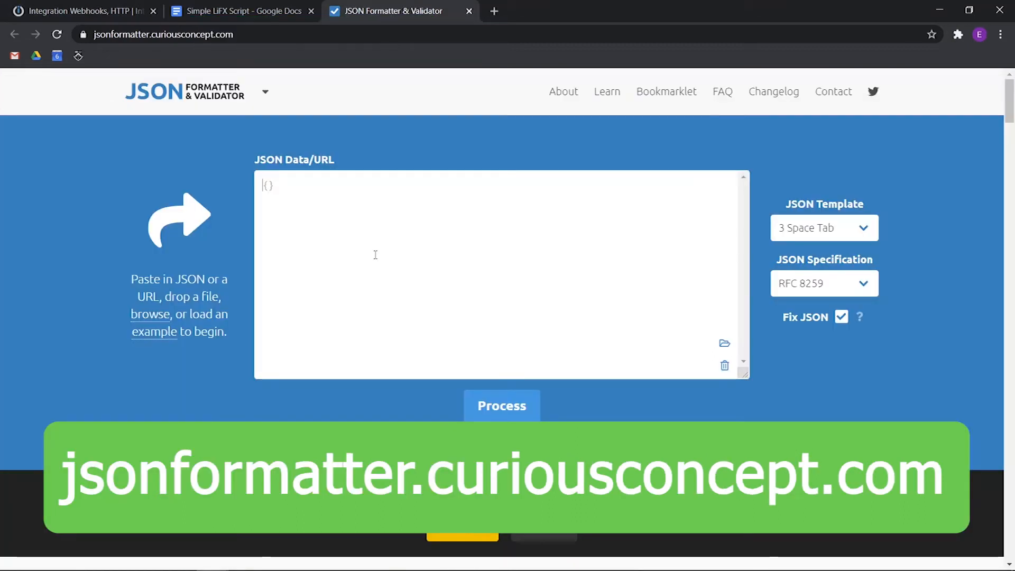
- Check the light-states JSON by pasting and processing it in JSON Formatter & Validator, and close that page
key("ctrl+v")
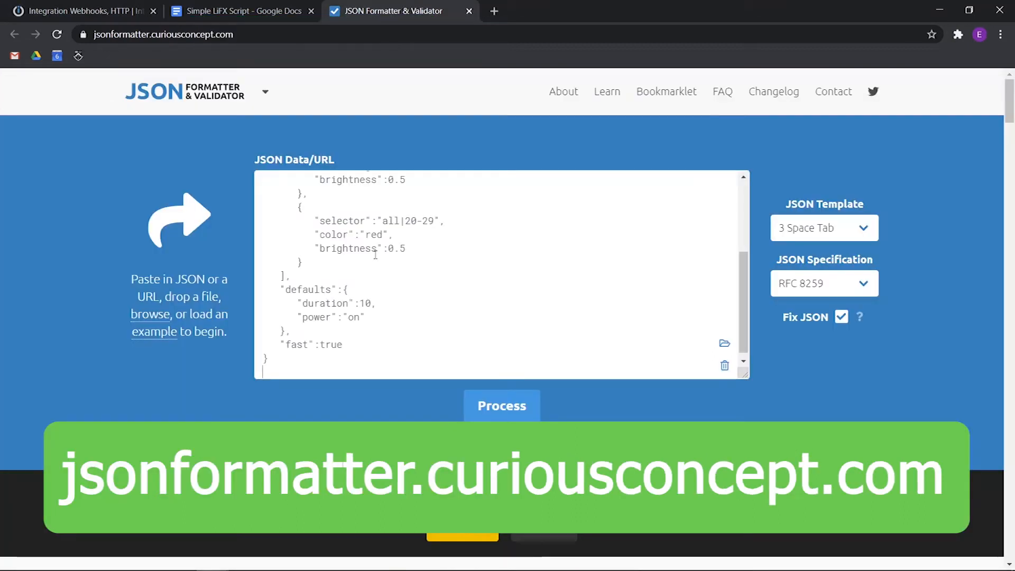
left_click(478, 406)
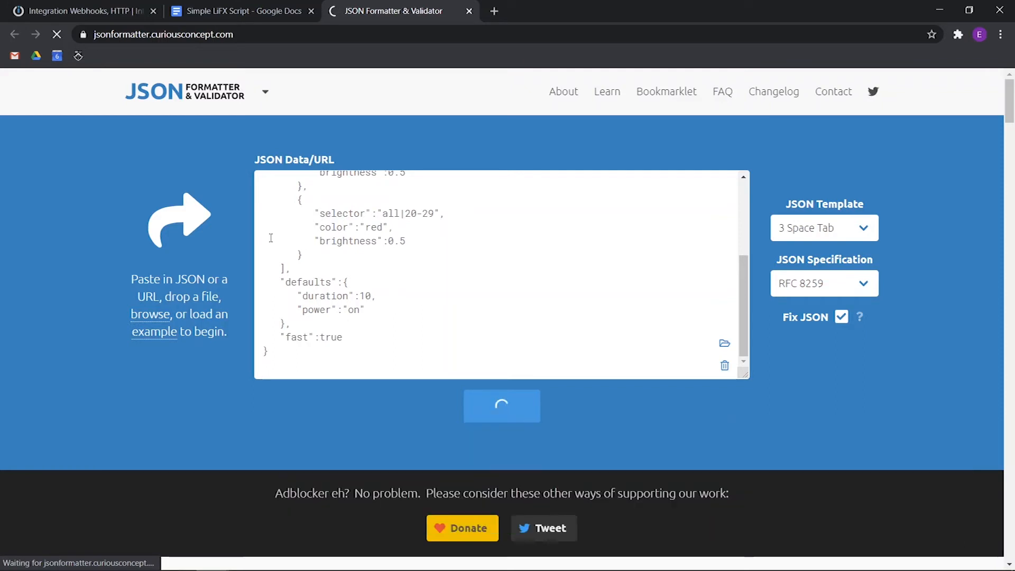
key("ctrl+w")
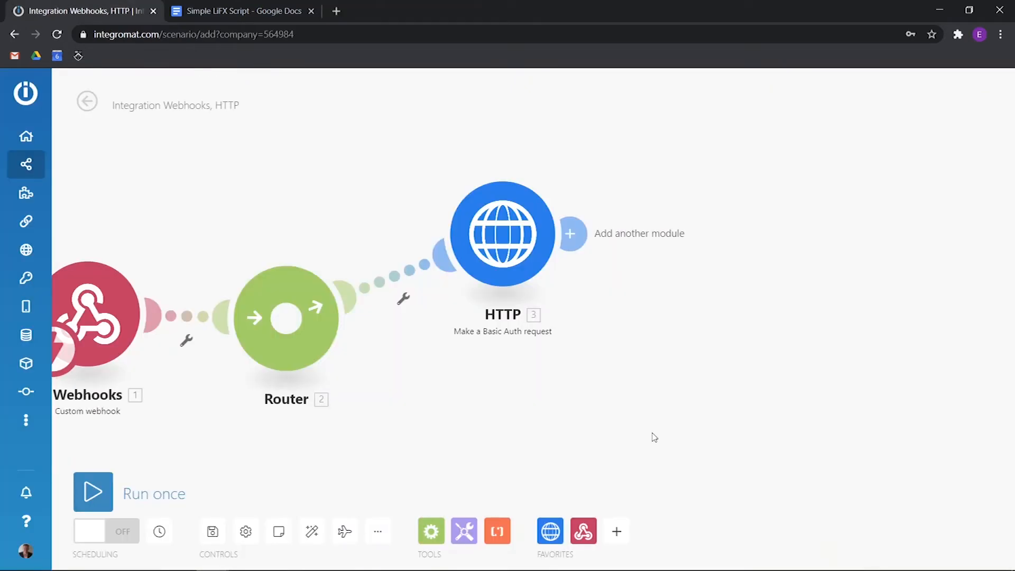
- Clone the HTTP module twice, connect both copies to the router and auto-align the scenario
right_click(496, 229)
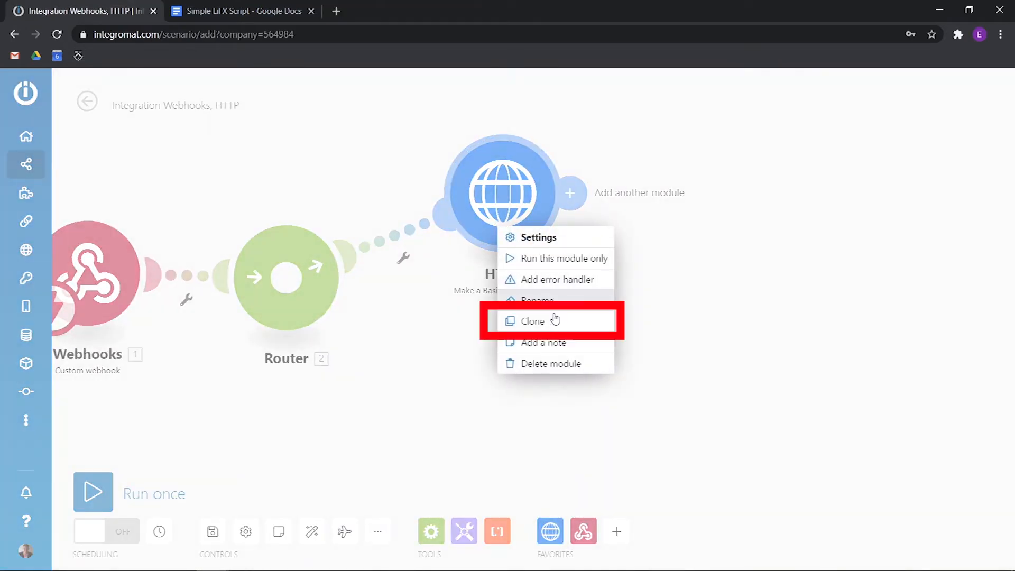
left_click(532, 321)
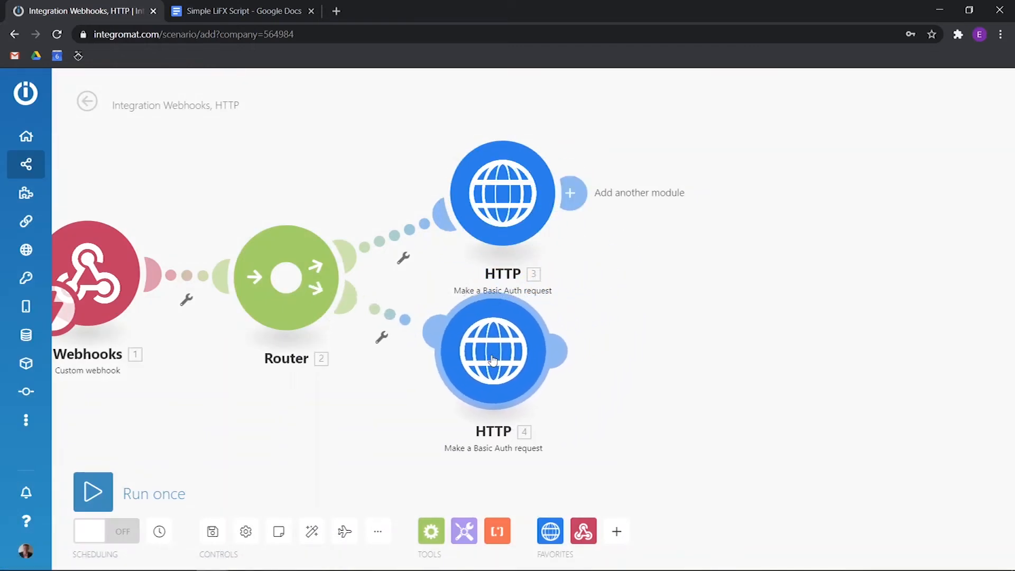
left_click_drag(629, 339, 669, 253)
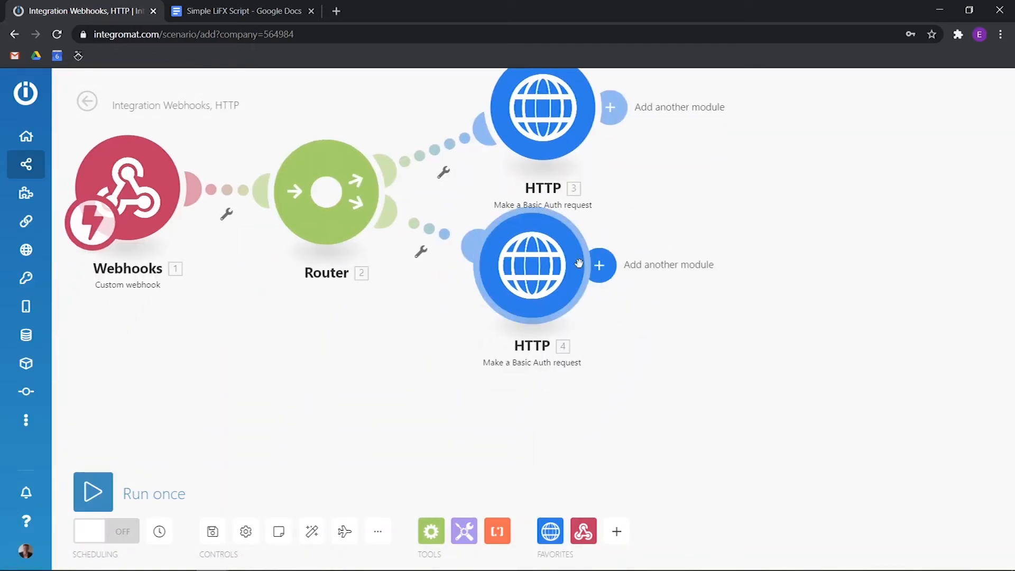
right_click(538, 276)
left_click(594, 369)
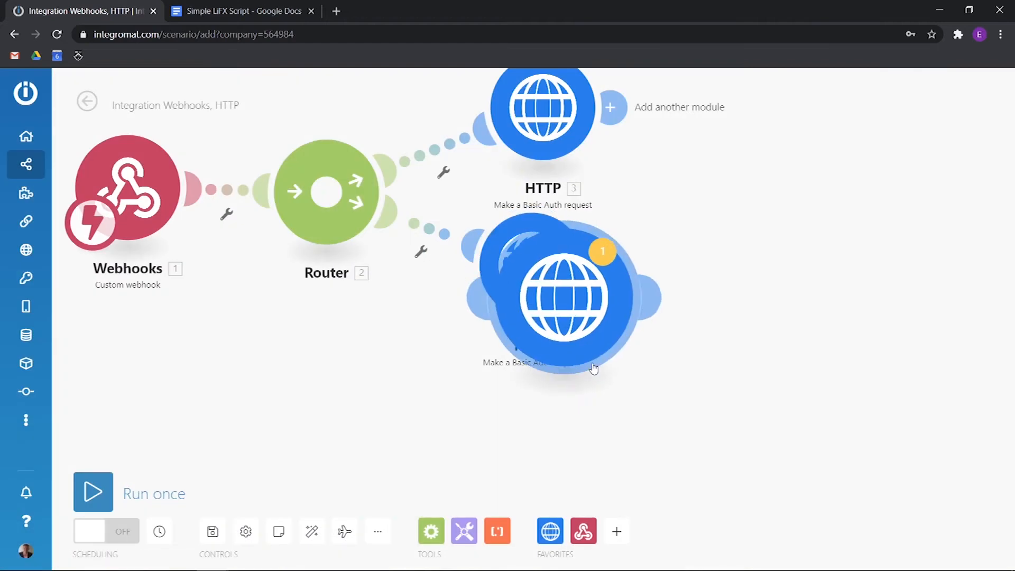
left_click_drag(589, 325, 390, 384)
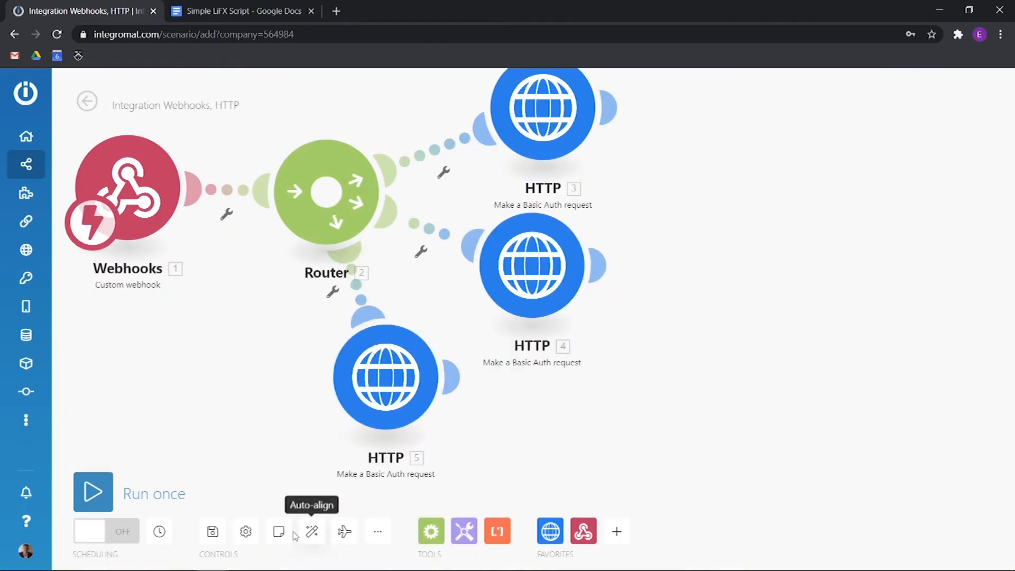
left_click(312, 532)
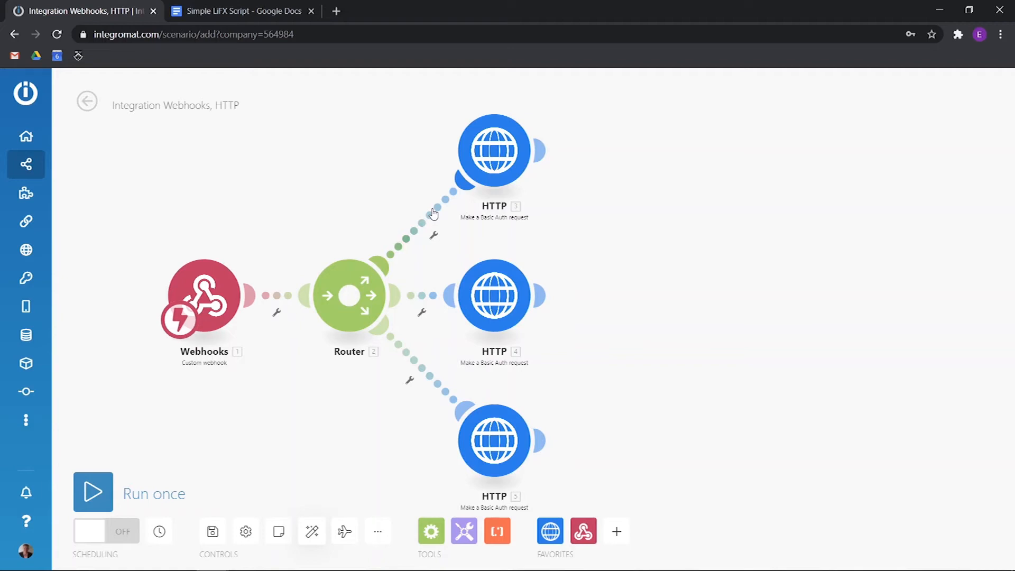
- Filter the upper route as "high" for sensor Temperature greater than or equal to 30, and review its HTTP module's request settings
left_click(419, 227)
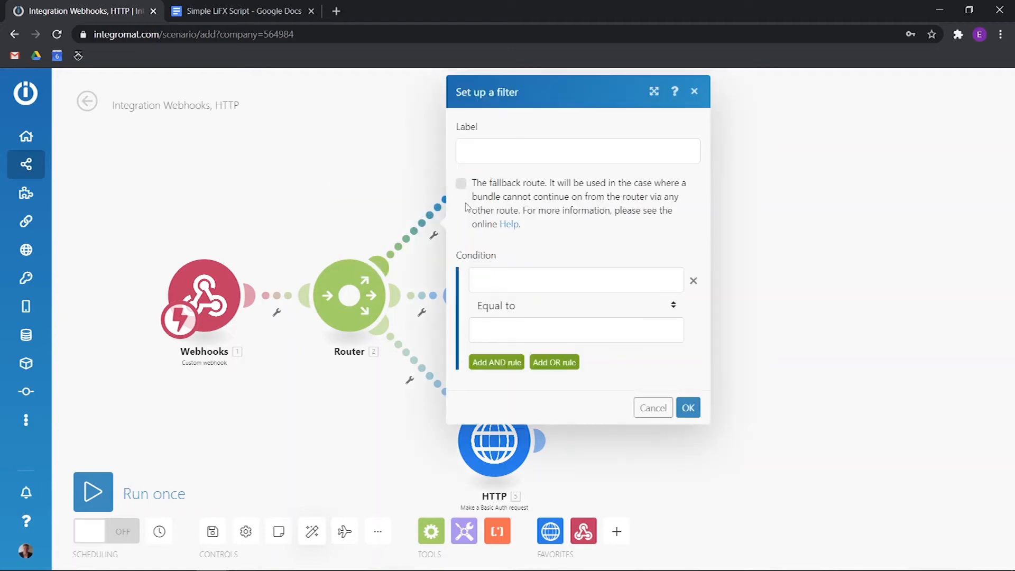
left_click(533, 157)
type("h")
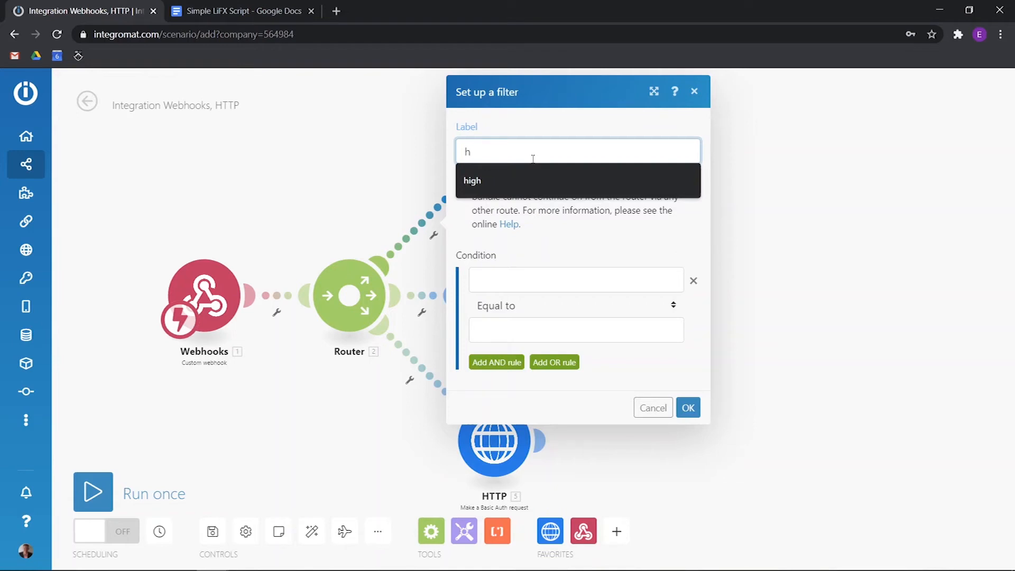
type("igh")
left_click(577, 244)
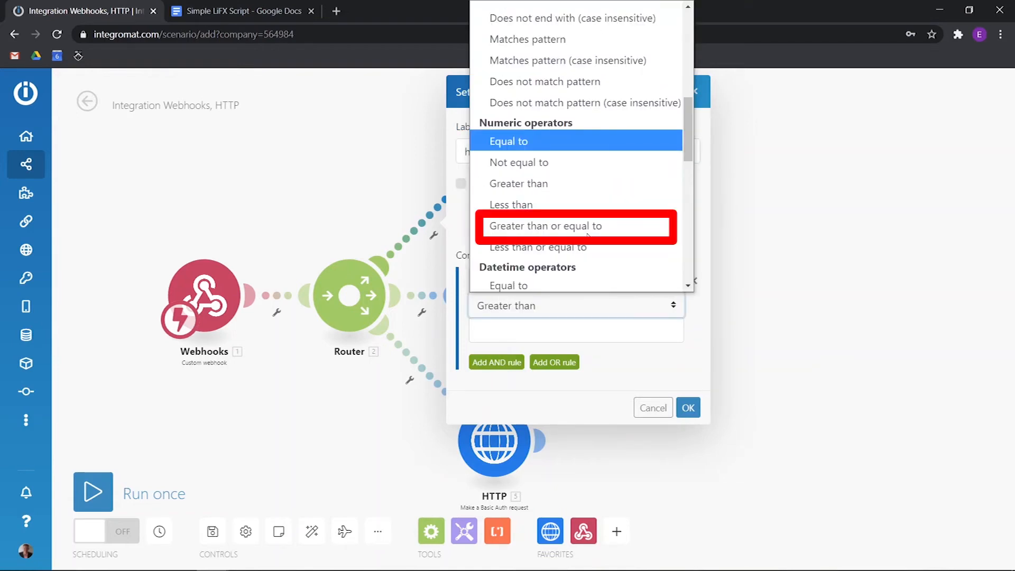
left_click(587, 232)
left_click(551, 327)
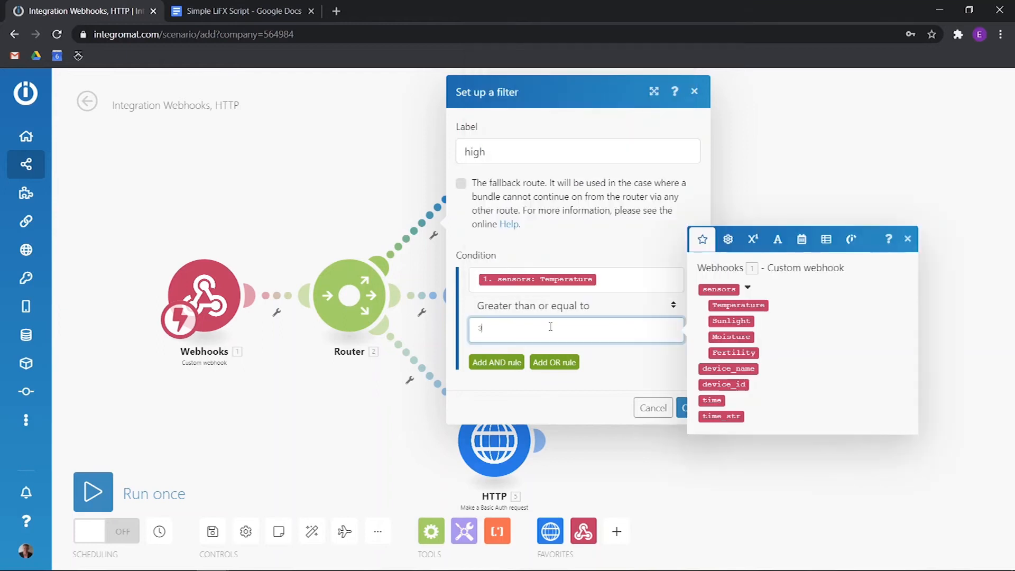
type("0")
left_click(688, 407)
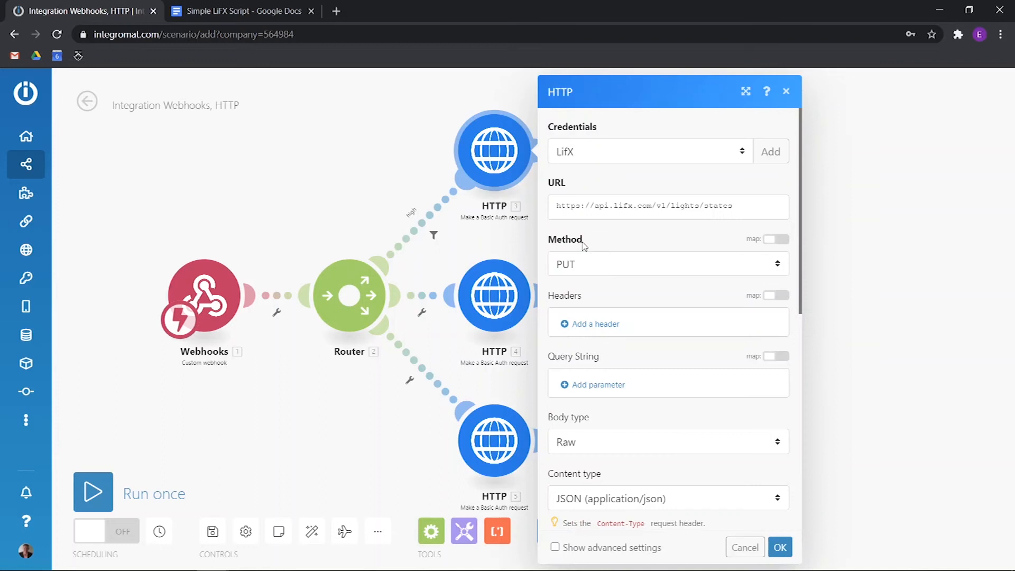
scroll(638, 286, "down", 2)
scroll(639, 286, "down", 5)
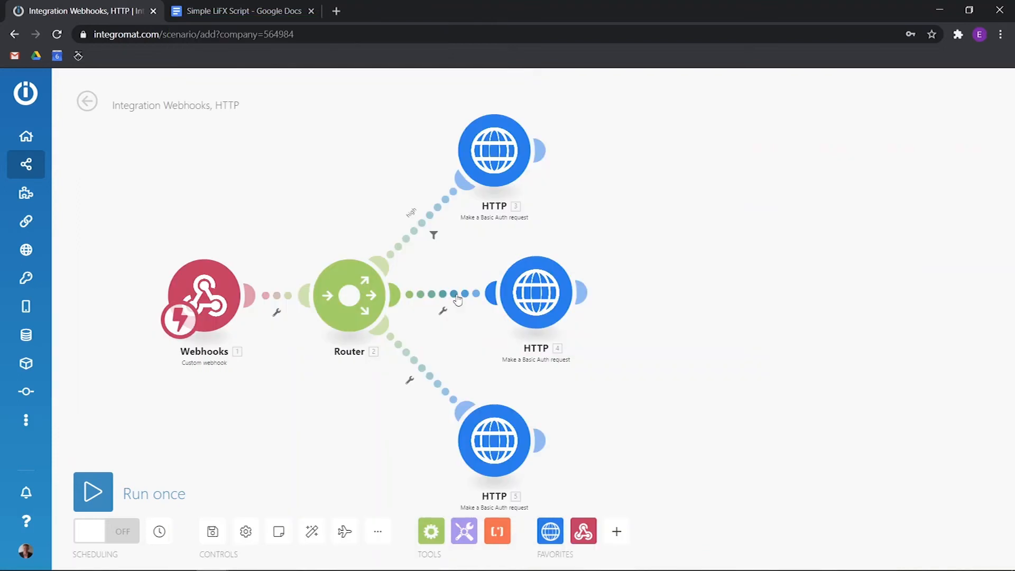
- Set up a filter labelled "med" on the middle route with the condition sensor Temperature greater than 15
left_click(458, 300)
left_click(562, 194)
type("med")
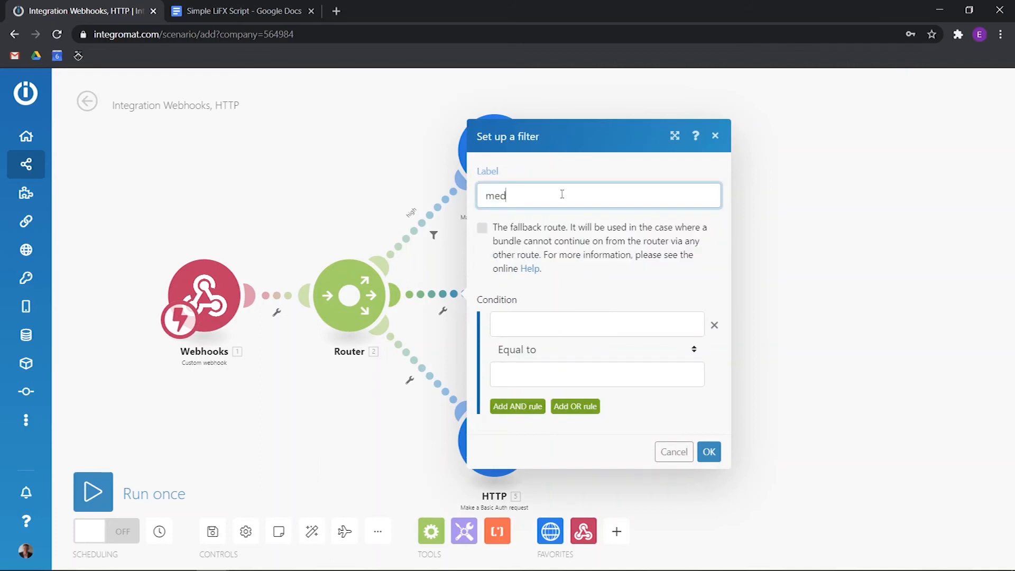
left_click(571, 324)
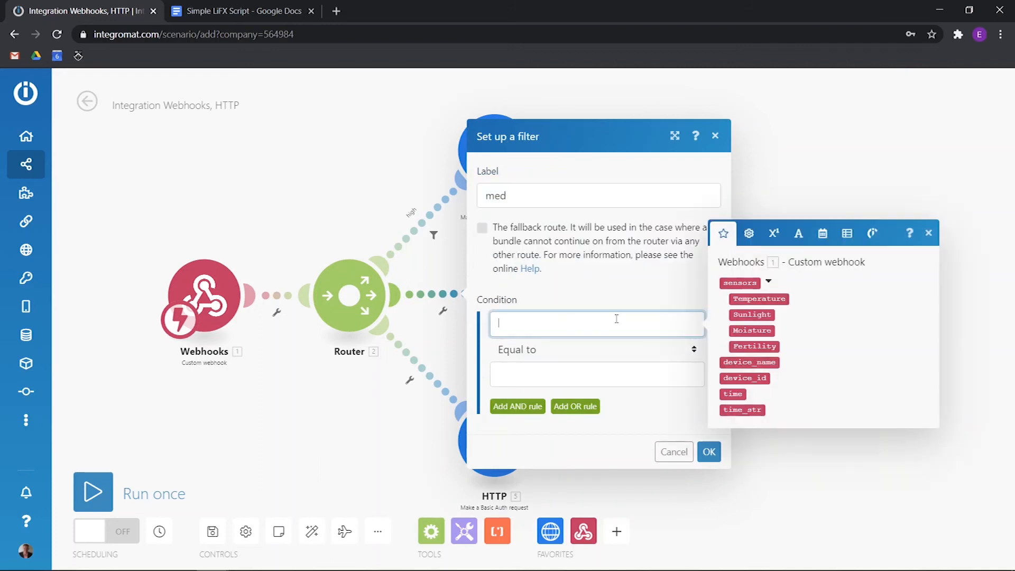
left_click(745, 300)
left_click(657, 356)
left_click(566, 211)
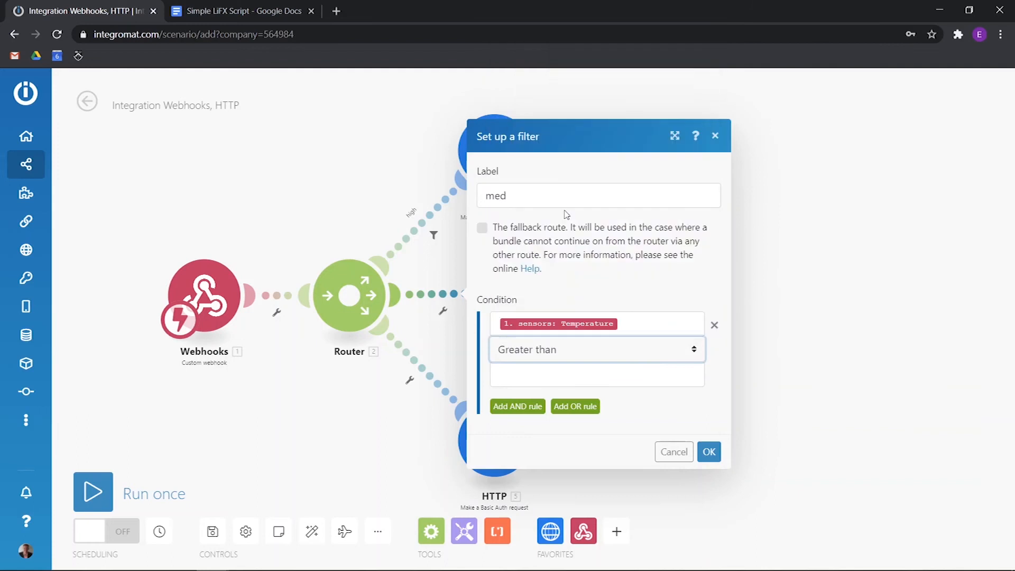
left_click(566, 376)
type("15")
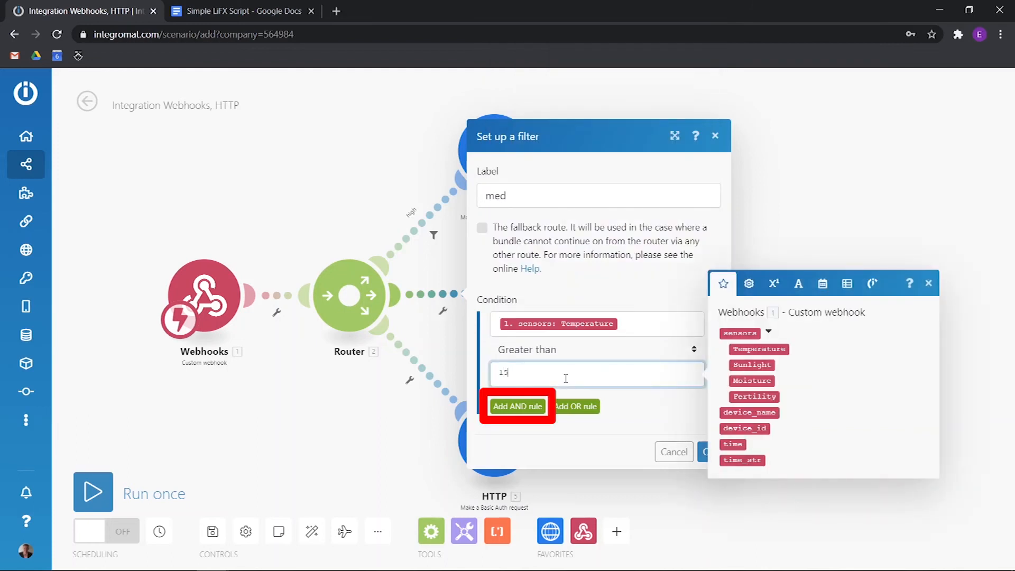
- Add an AND rule to the "med" filter requiring sensor Temperature less than 30
left_click(534, 405)
left_click(598, 415)
left_click(555, 192)
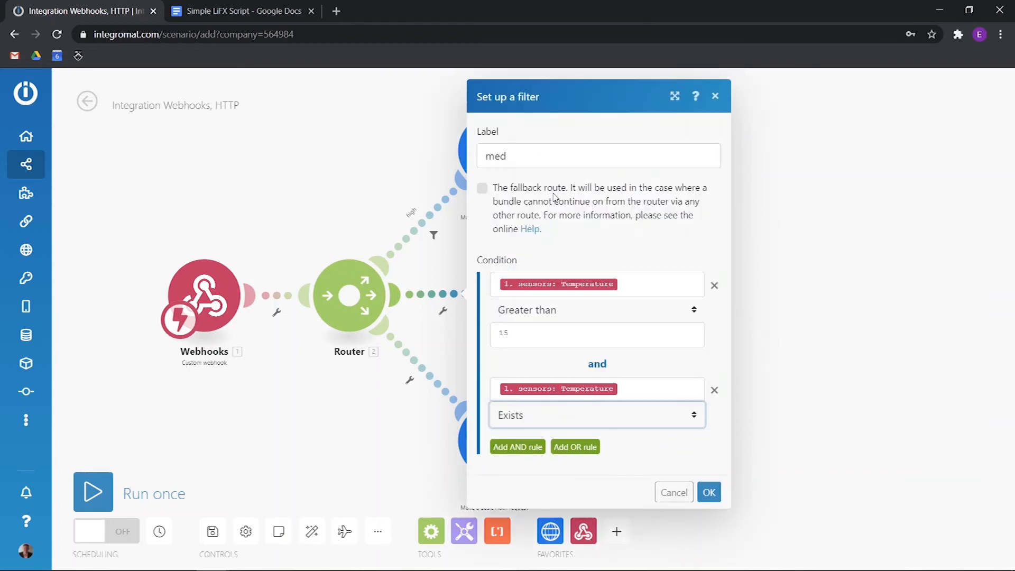
left_click(580, 431)
type("30")
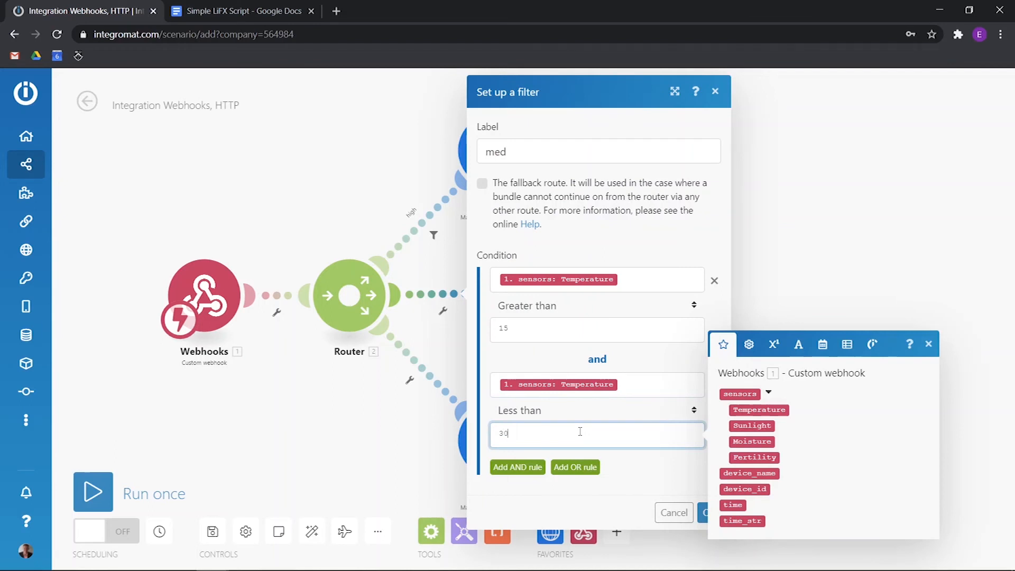
- In the middle HTTP module's request content, set the brightness of the red all|20-29 state to 0.0
left_click(533, 291)
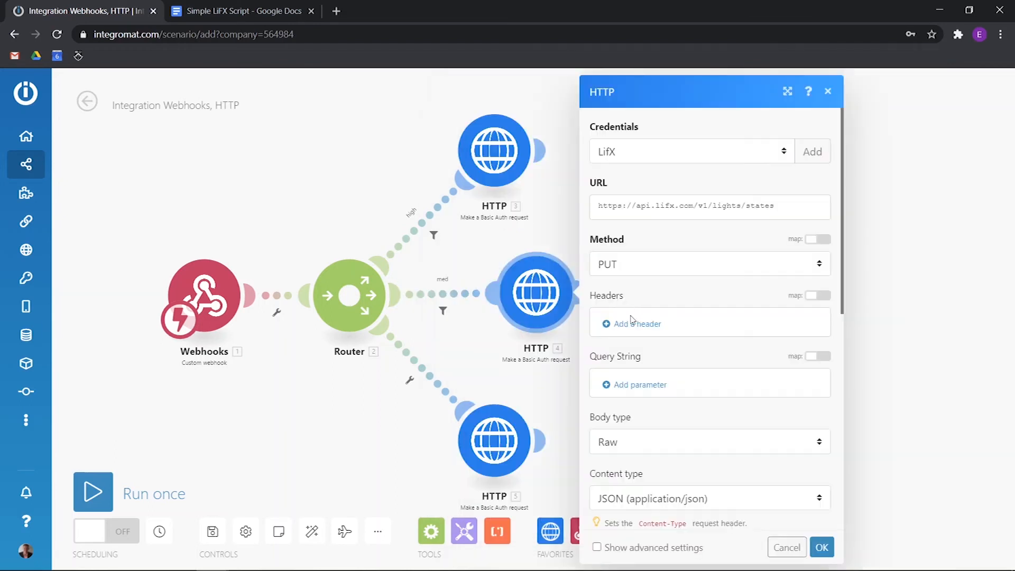
scroll(687, 323, "down", 6)
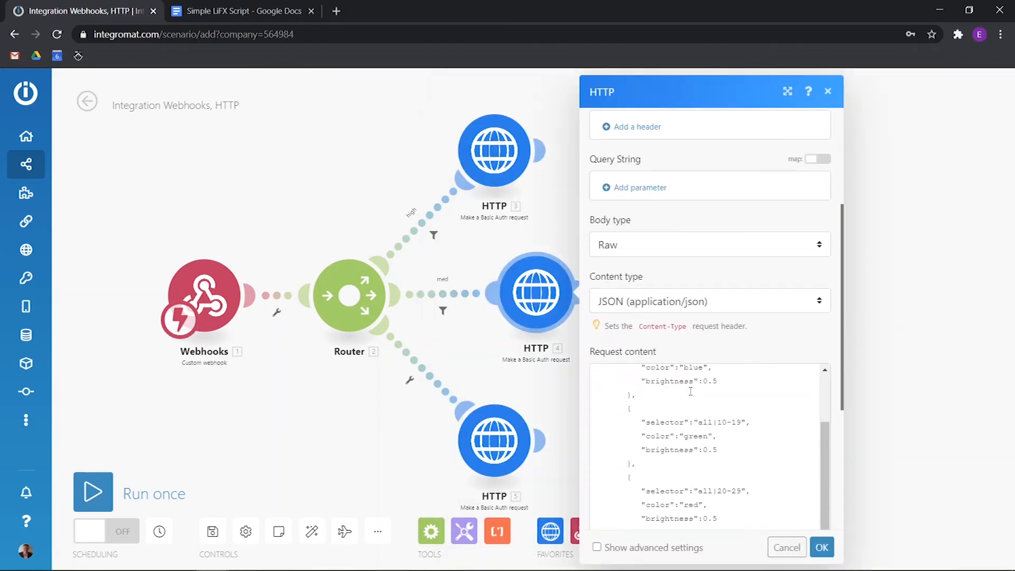
scroll(702, 306, "up", 3)
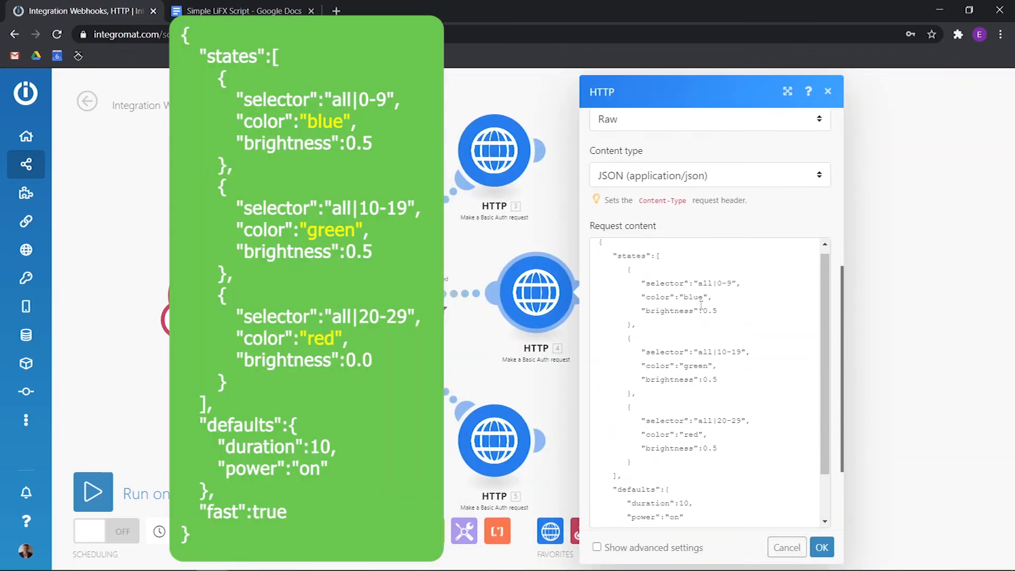
left_click(718, 455)
key("BackSpace")
type("0")
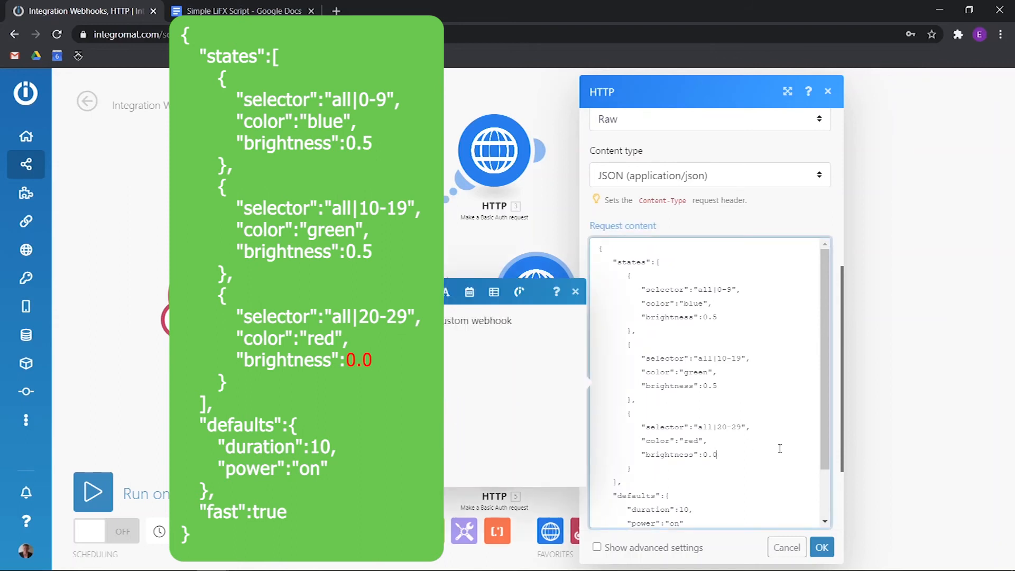
- Keep the middle HTTP module's changes and filter the lower route as "low" for sensor Temperature less than or equal to 15
left_click(822, 548)
left_click(429, 378)
left_click(538, 279)
type("low")
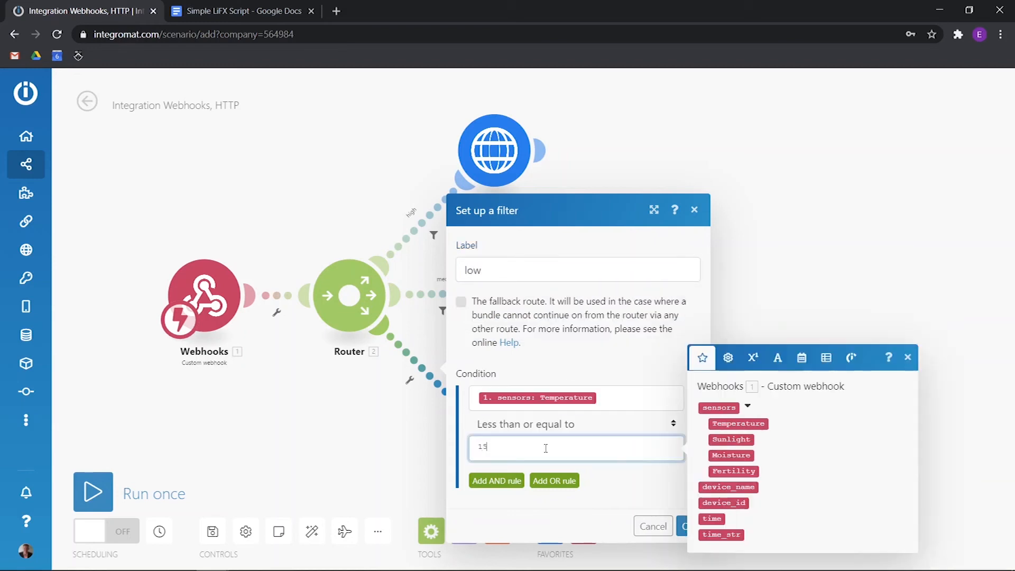
left_click(623, 494)
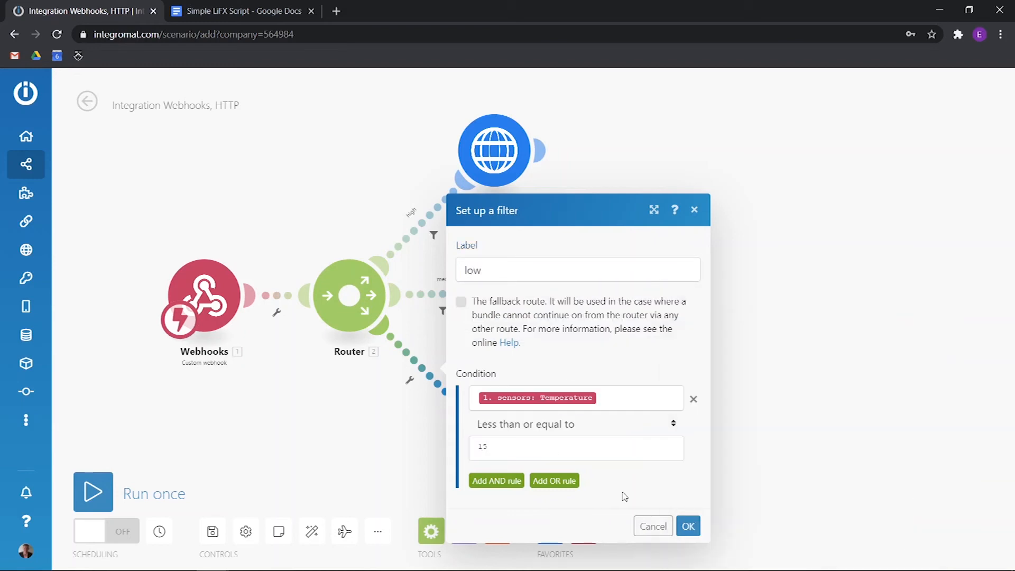
left_click(688, 526)
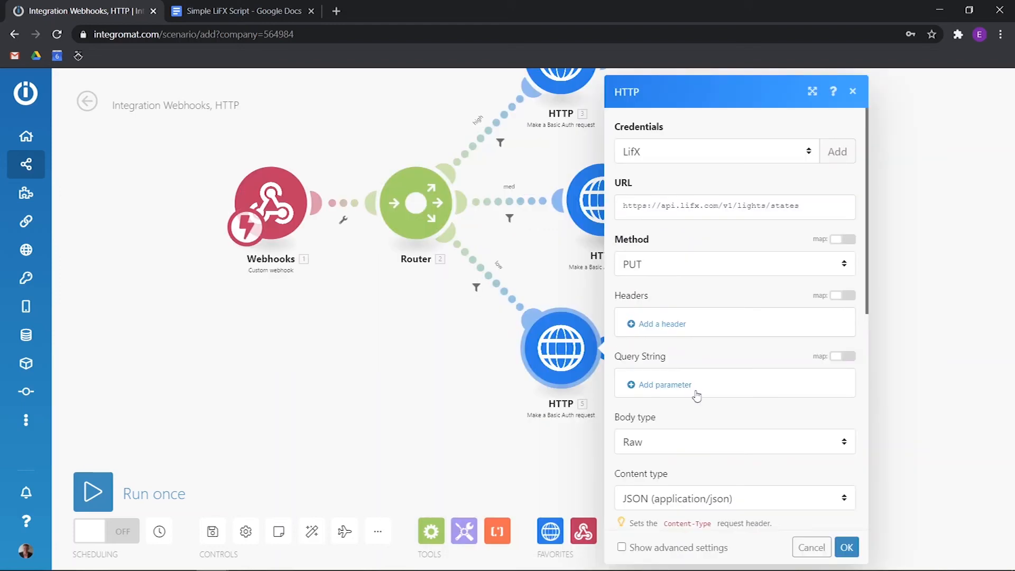
- In the lower HTTP module's request content, set the brightness of the green all|10-19 and red all|20-29 states to 0.0
scroll(696, 392, "down", 5)
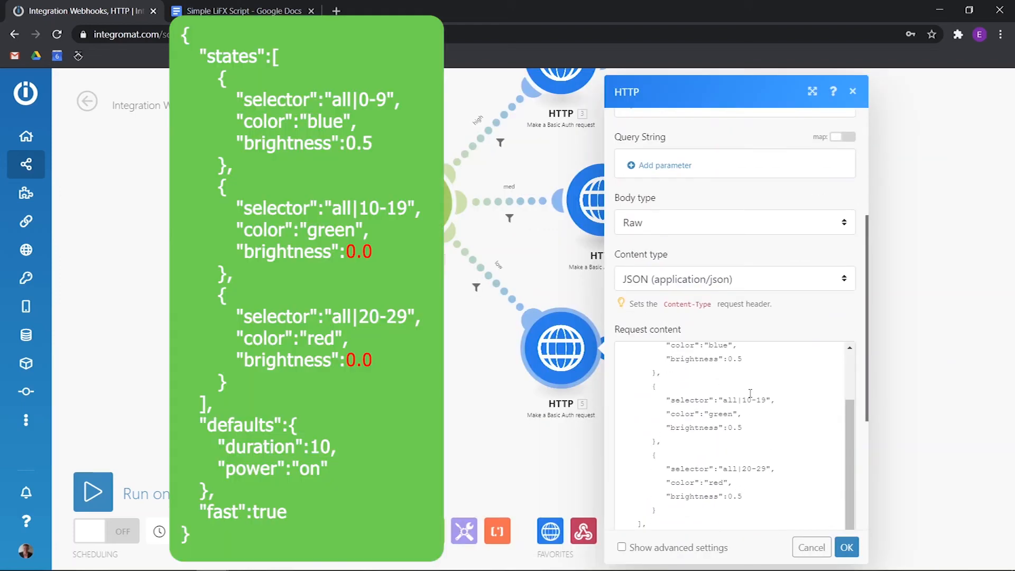
left_click(741, 428)
key("BackSpace")
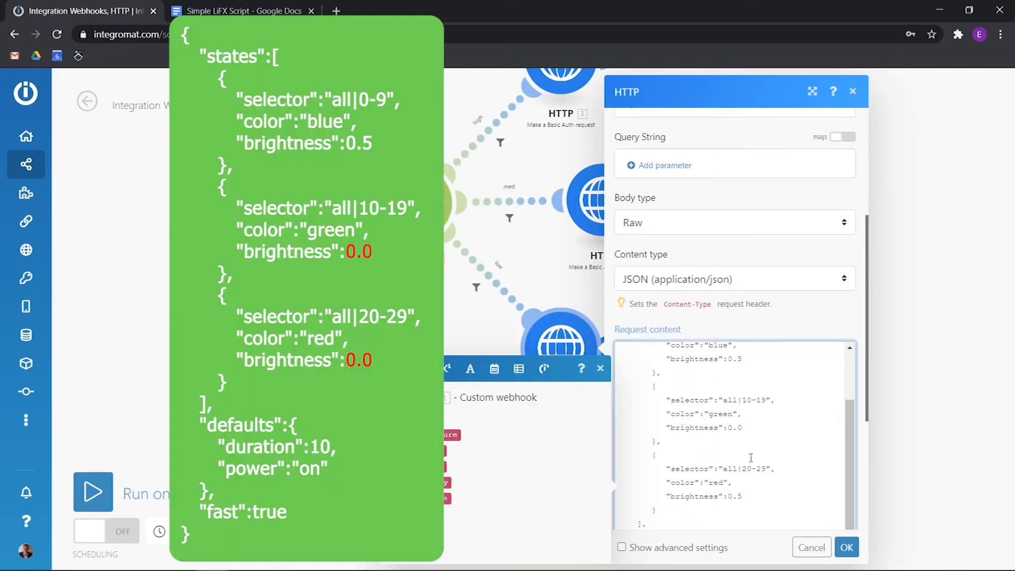
left_click(748, 496)
key("BackSpace")
type("0")
left_click(784, 330)
scroll(783, 377, "up", 2)
scroll(783, 377, "down", 1)
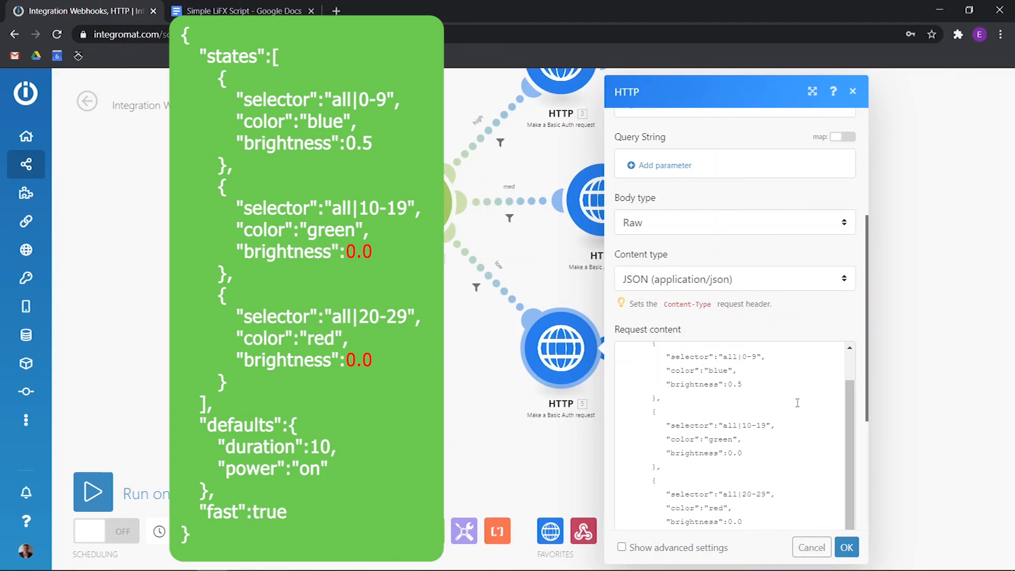
left_click(847, 547)
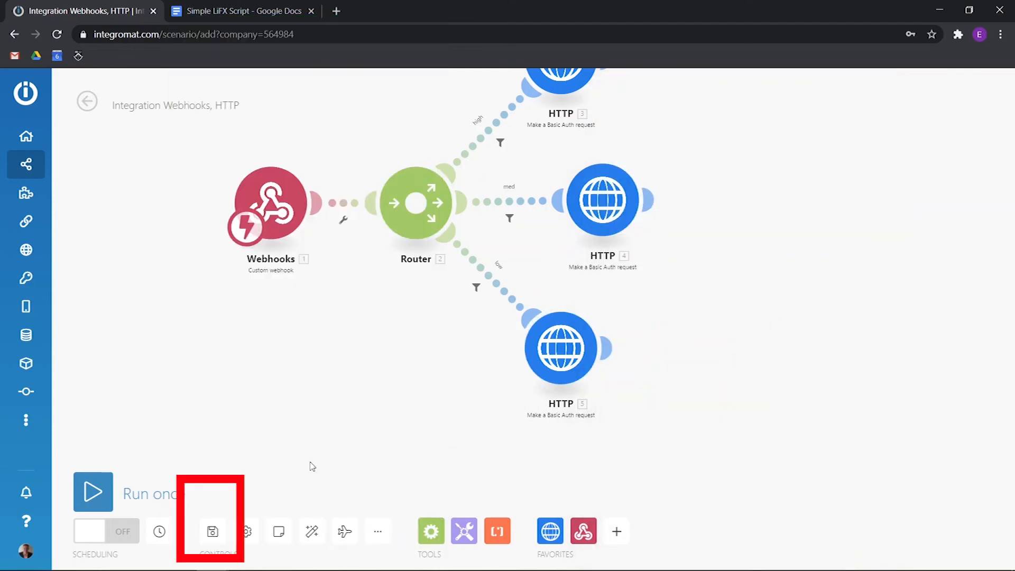
- Save the scenario and activate its scheduling with the run option Immediately
left_click(212, 533)
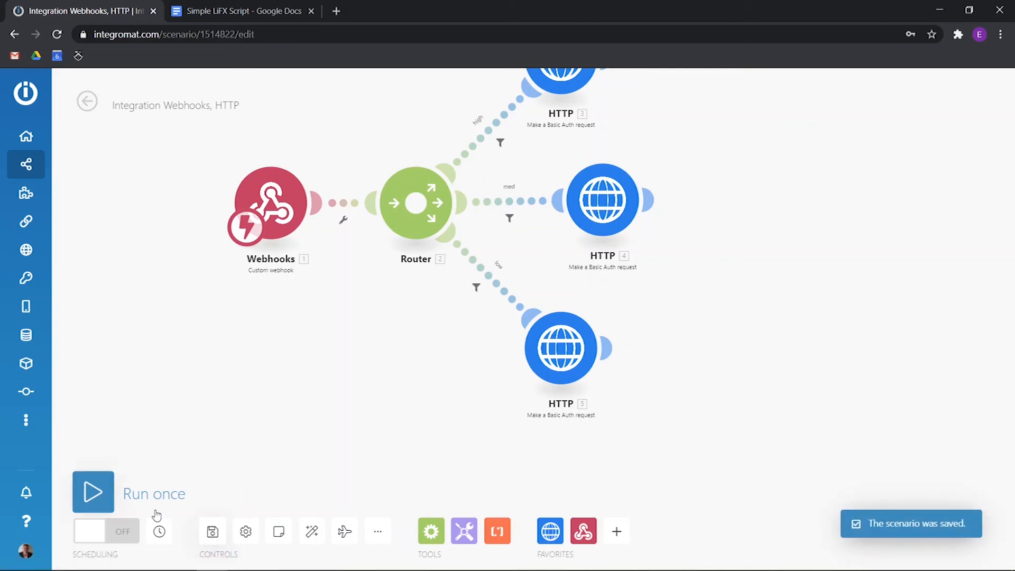
left_click(133, 527)
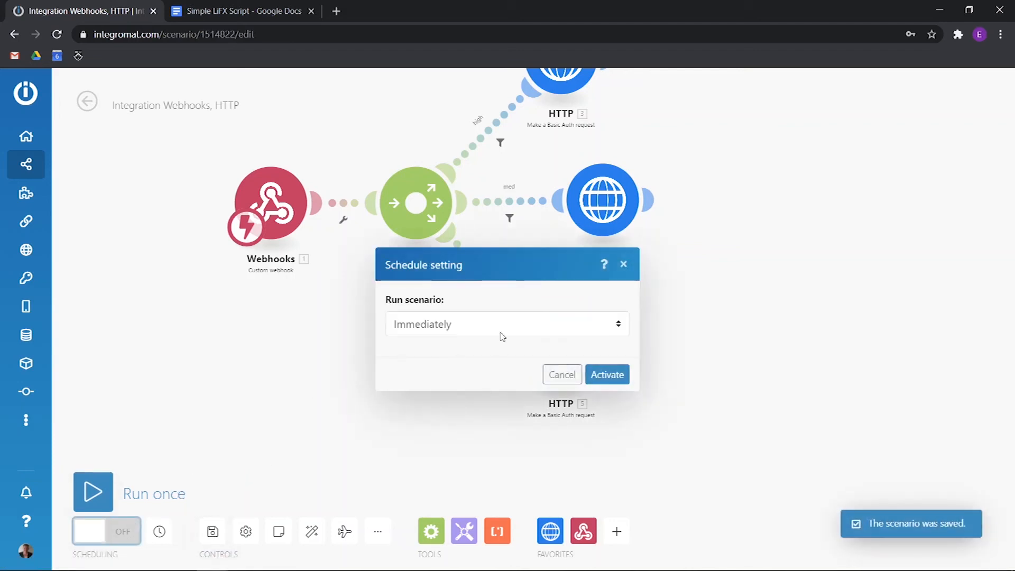
left_click(598, 374)
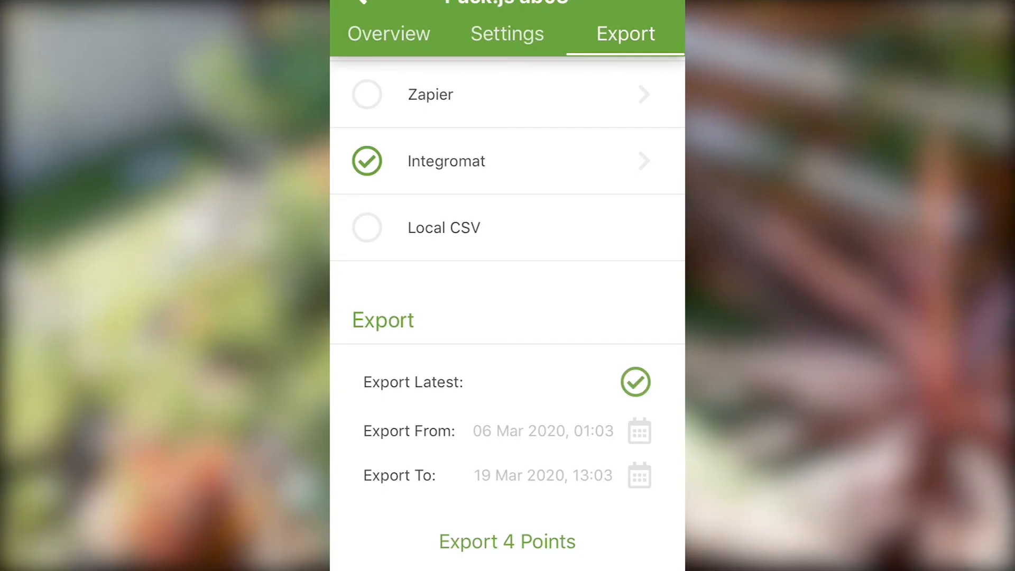
- In the mobile sensor app, export the latest data points to Integromat
left_click(508, 542)
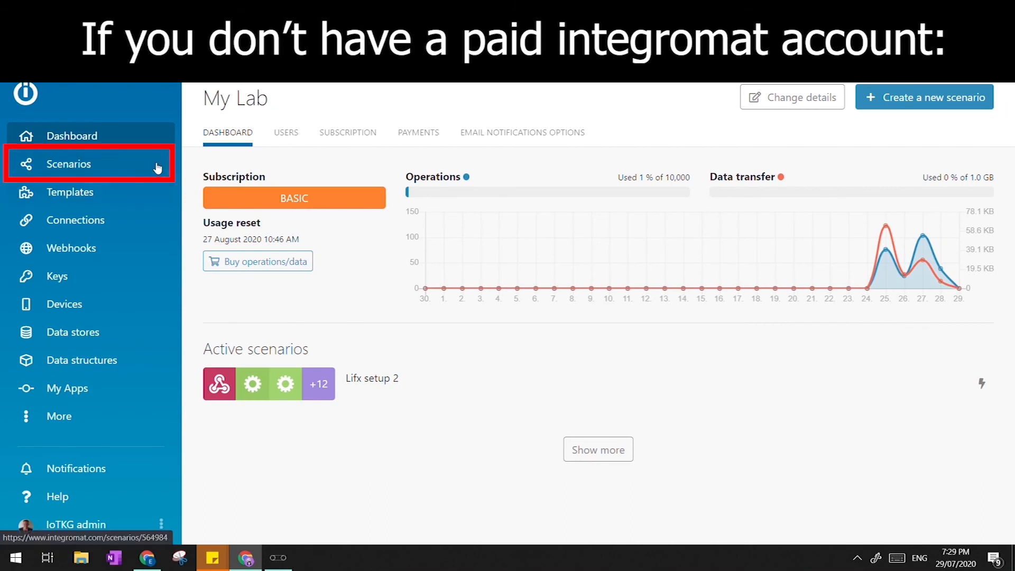
- Switch to Integromat's list of all scenarios and turn off the active Lifx setup 2 scenario
left_click(136, 167)
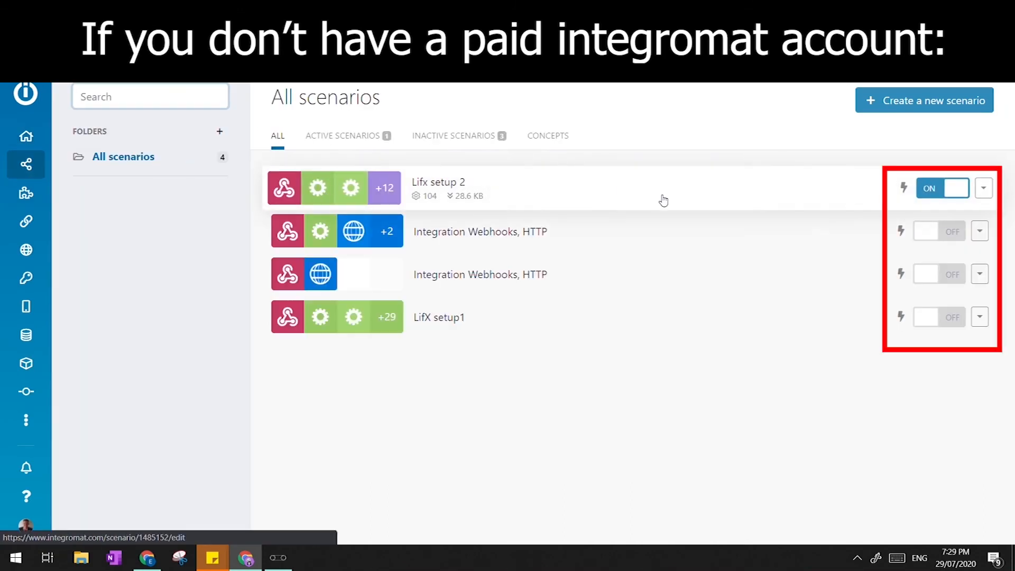
left_click(953, 196)
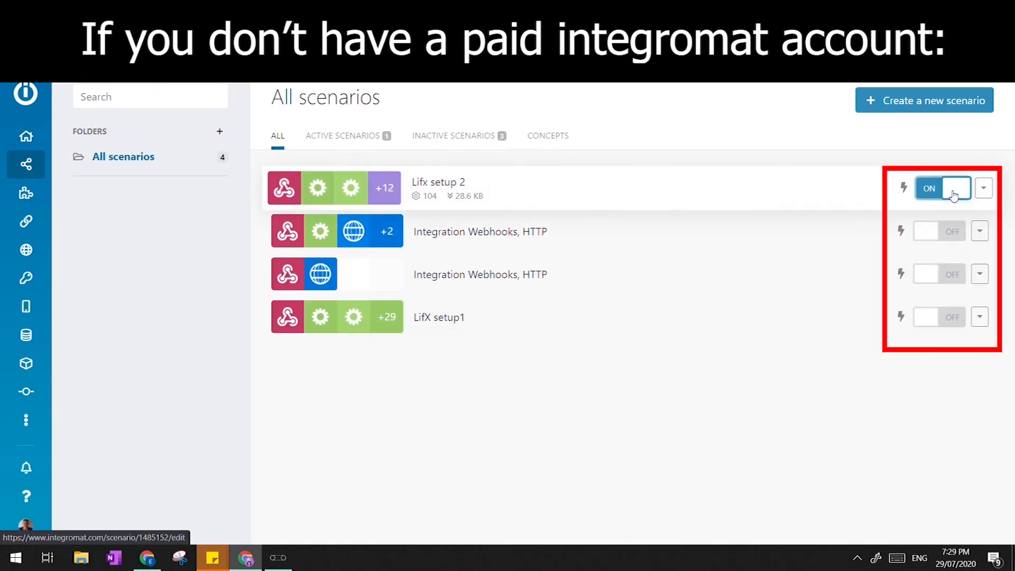